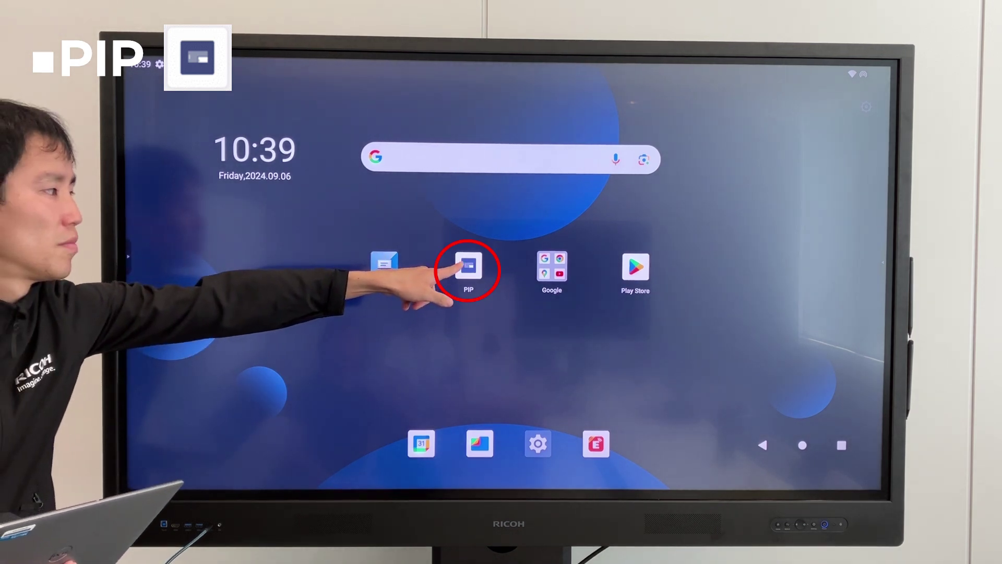
Step: Open a picture-in-picture window and drag it up and to the left
left_click(469, 267)
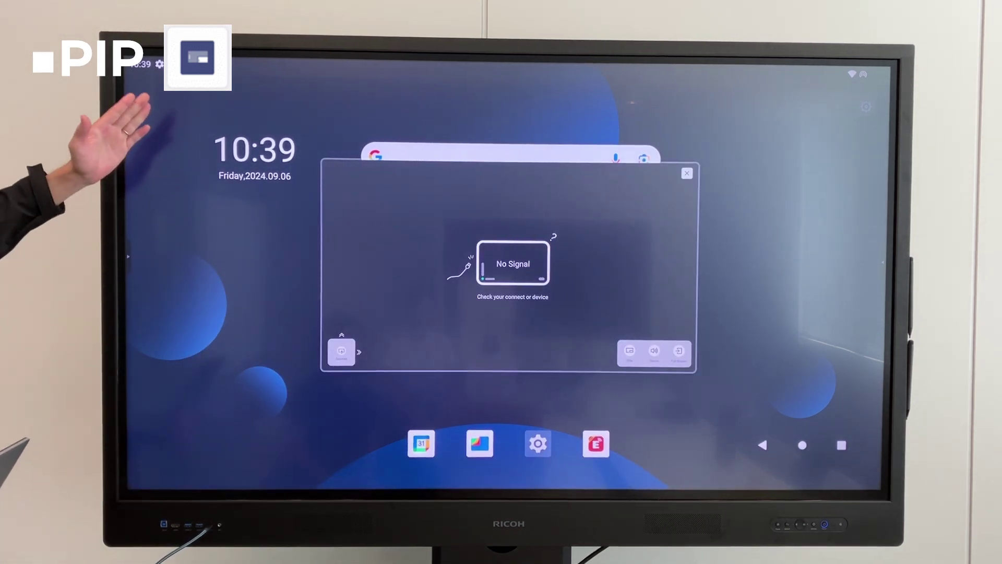
left_click(338, 235)
left_click_drag(337, 231, 228, 192)
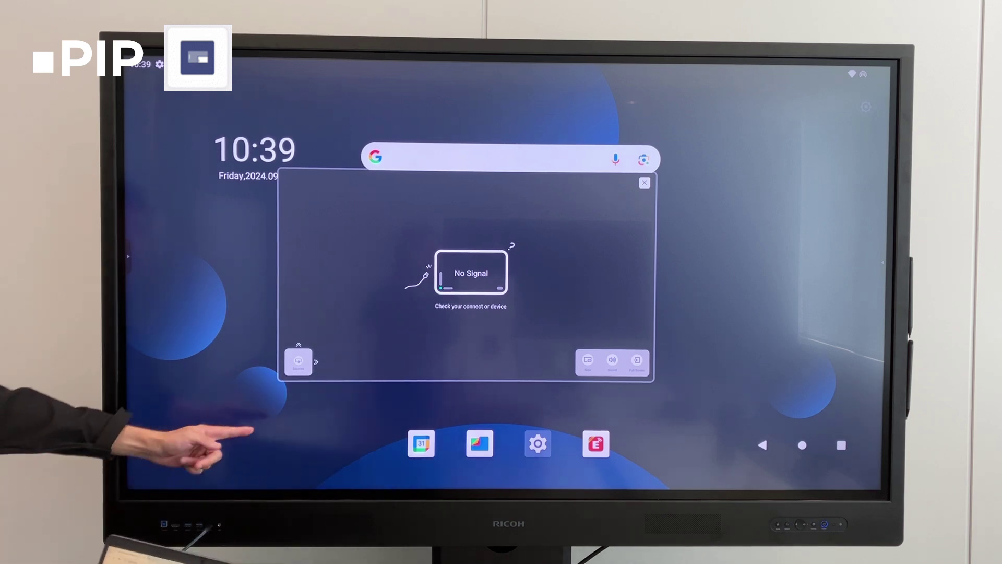
Step: Switch the PIP window to the laptop input, nudge it left, and size it Large
left_click(297, 361)
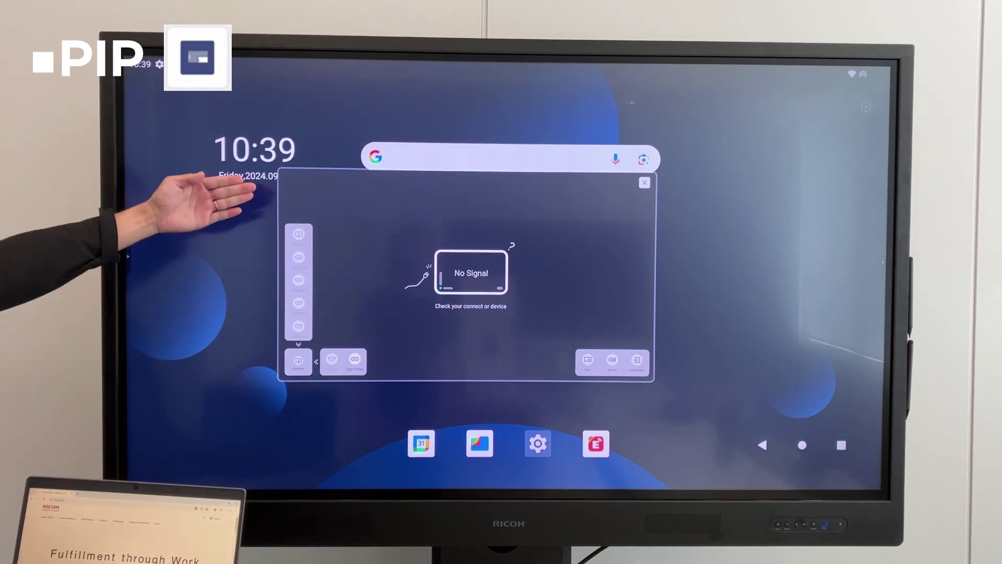
left_click(355, 361)
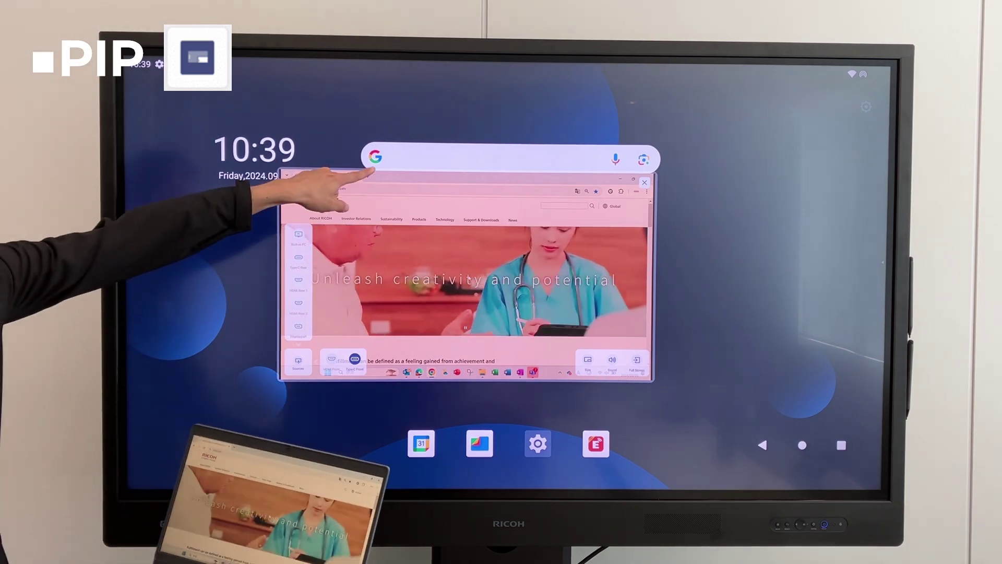
mouse_move(313, 177)
left_mouse_down()
mouse_move(251, 185)
mouse_move(211, 140)
left_mouse_up()
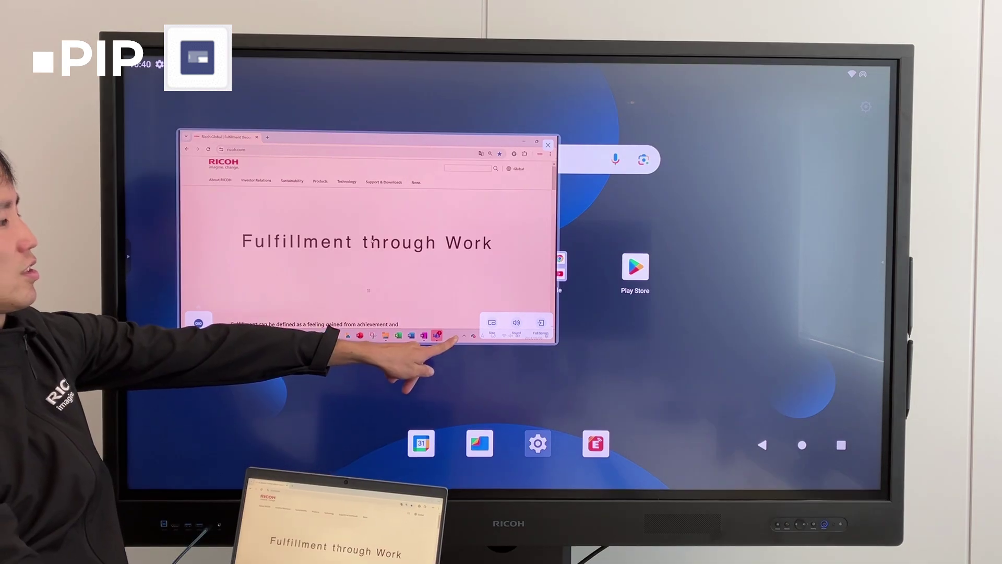
left_click(491, 323)
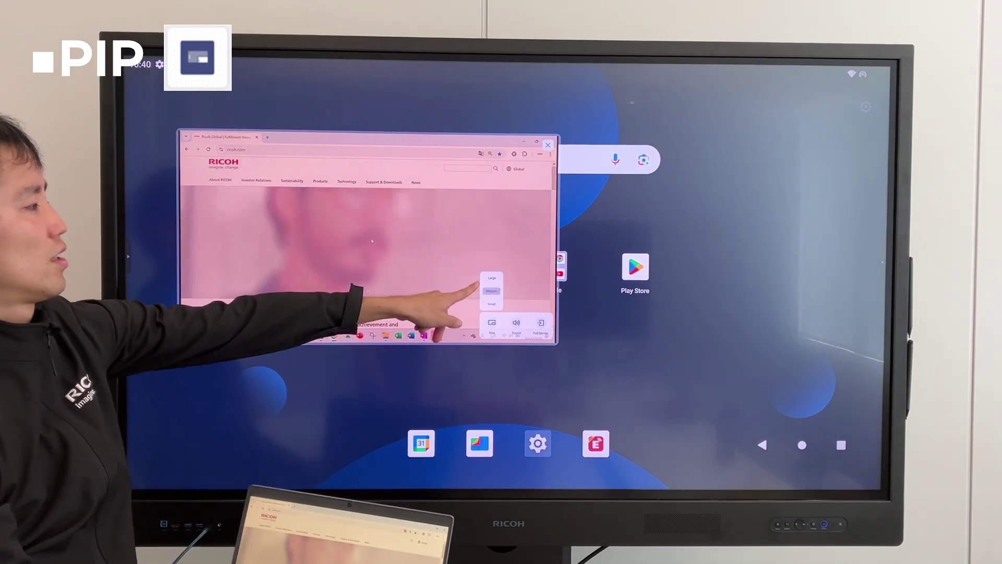
left_click(491, 279)
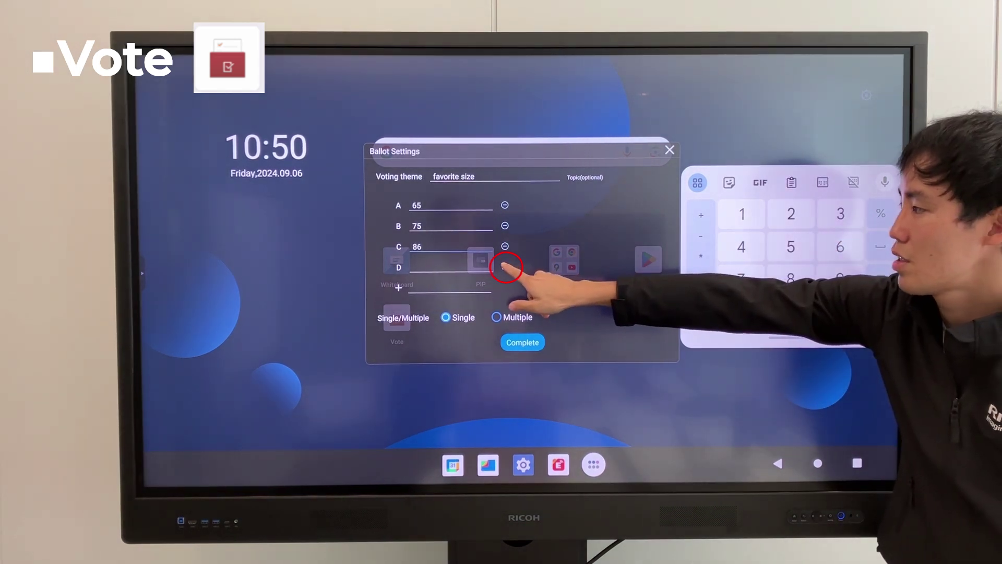
Step: Add answer row D, choose Single selection, and complete the ballot to start voting
left_click(439, 267)
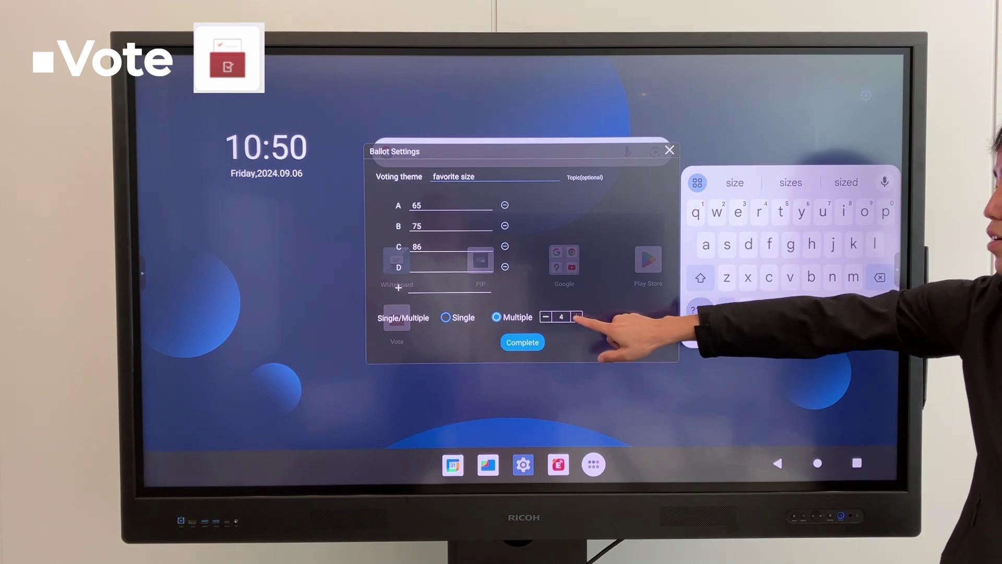
left_click(446, 317)
left_click(522, 343)
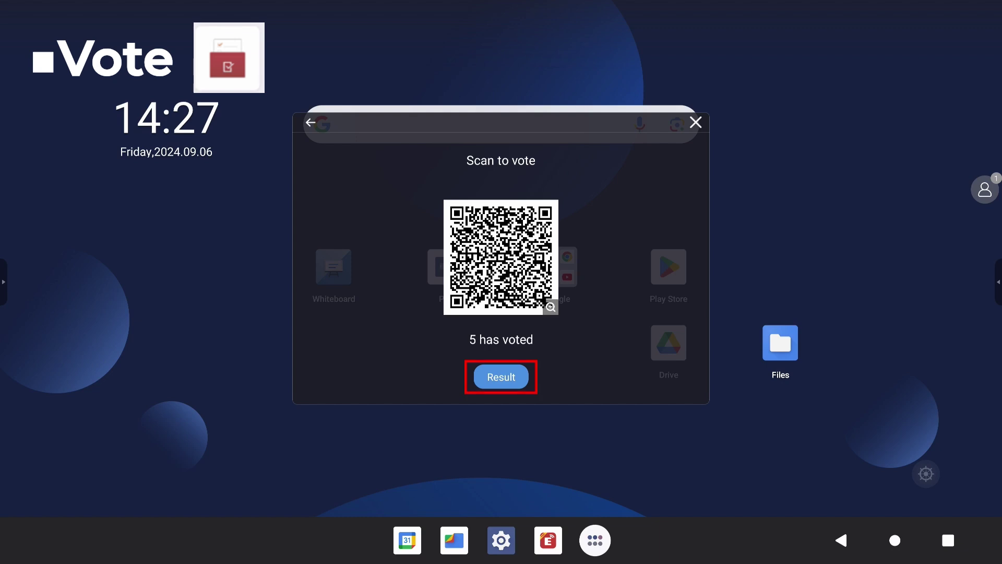
Step: End the 'favorite size' vote and display its results as a pie chart
left_click(502, 377)
left_click(564, 332)
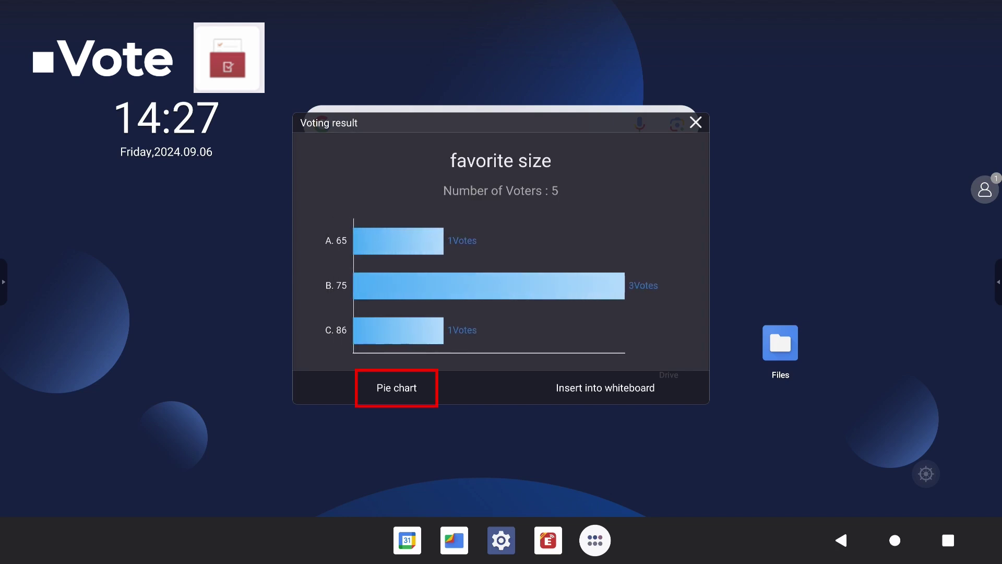
left_click(397, 388)
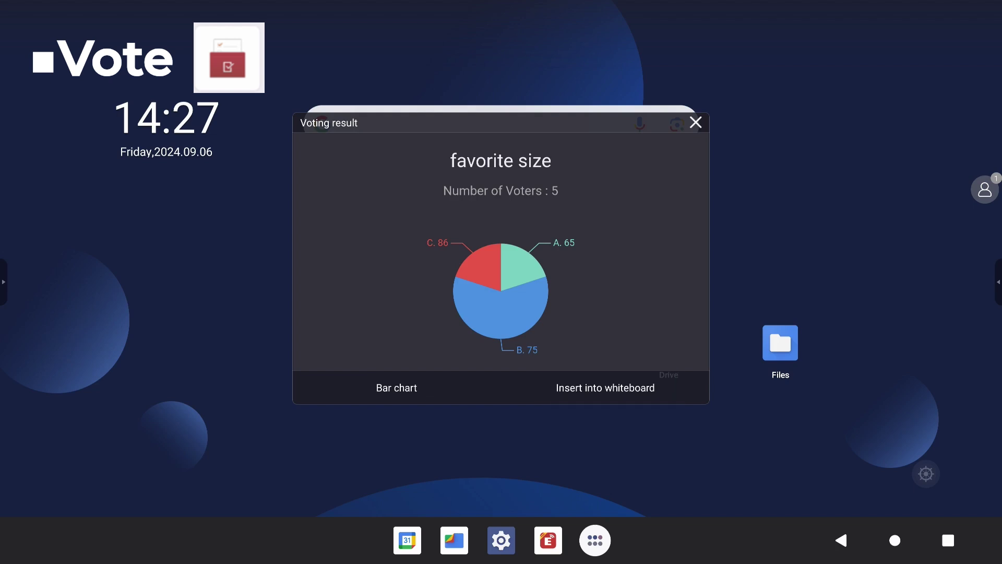
Step: Insert the pie chart into the whiteboard and circle the A. 65 label with the highlighter
left_click(605, 388)
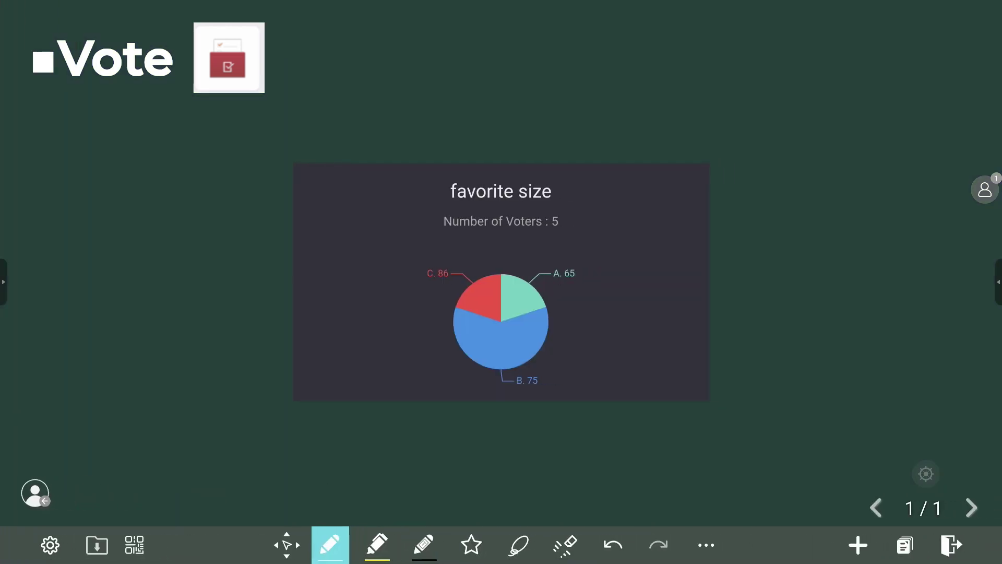
left_click(378, 544)
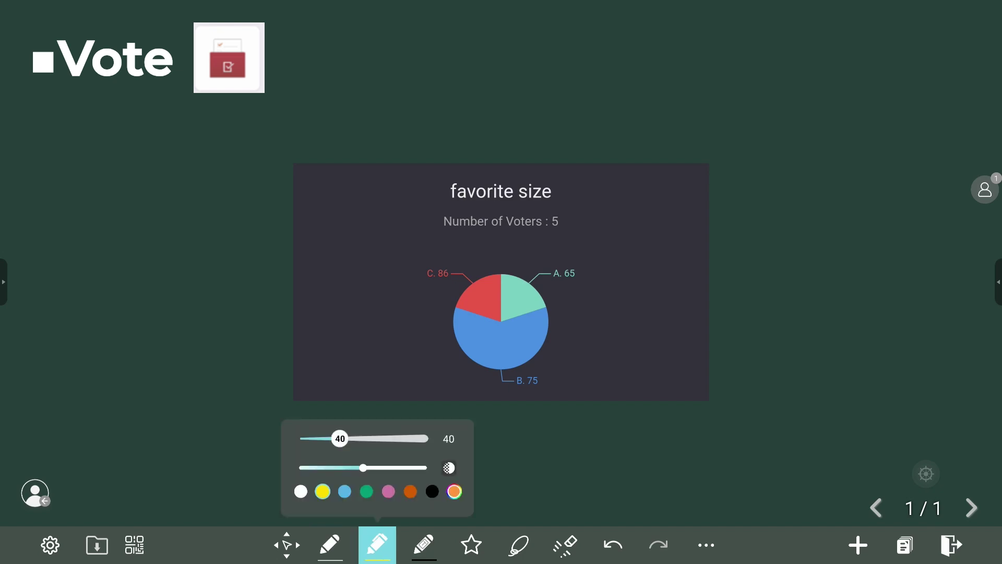
left_click_drag(592, 254, 561, 294)
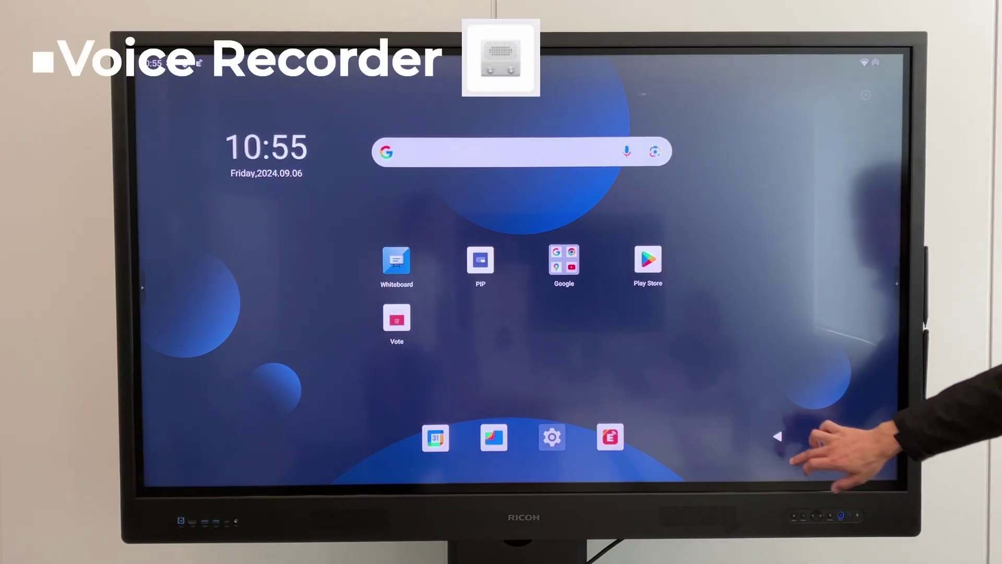
Step: Record and save a six-second Voice Recorder clip, play it back, then close the recorder
left_click(858, 435)
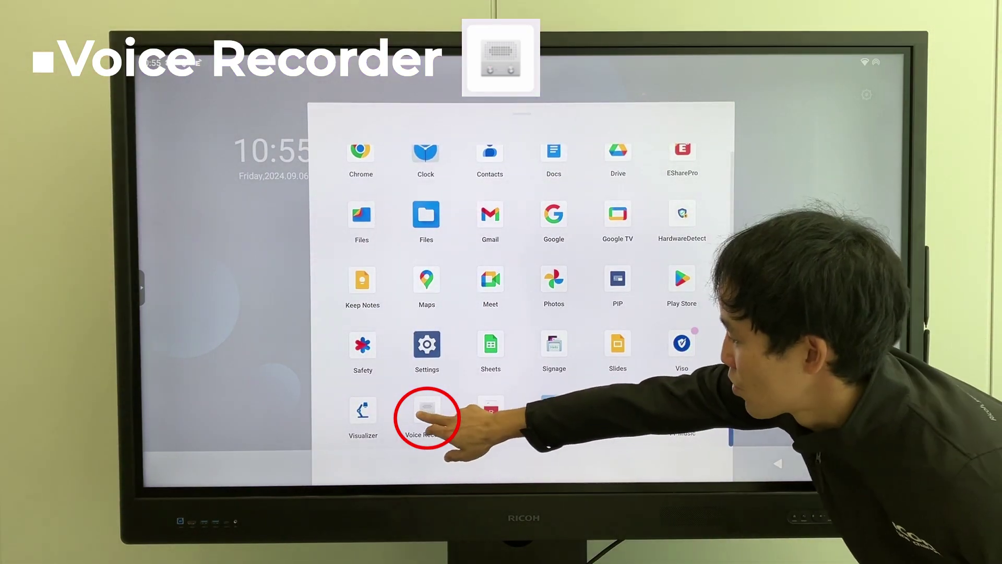
left_click(427, 415)
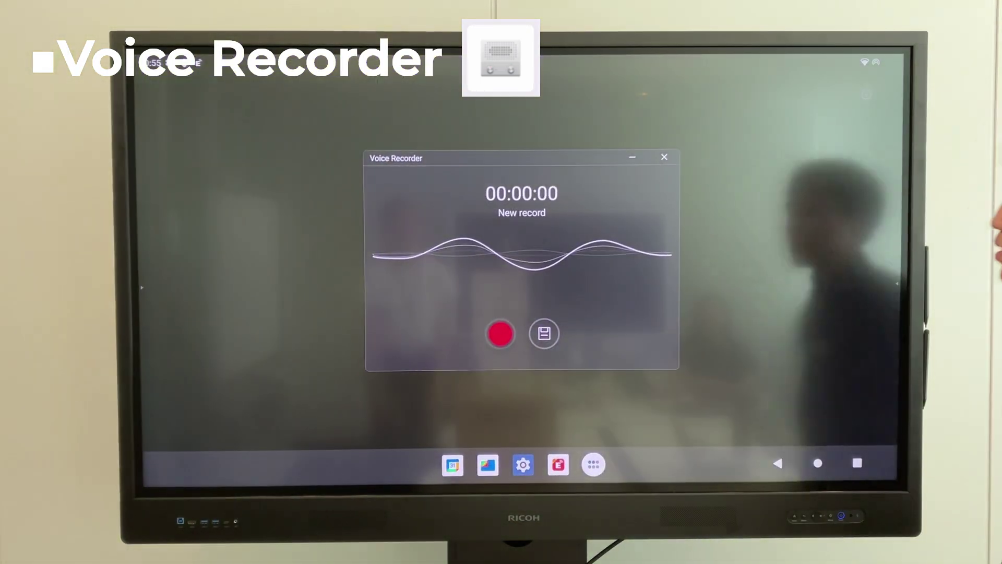
left_click(501, 333)
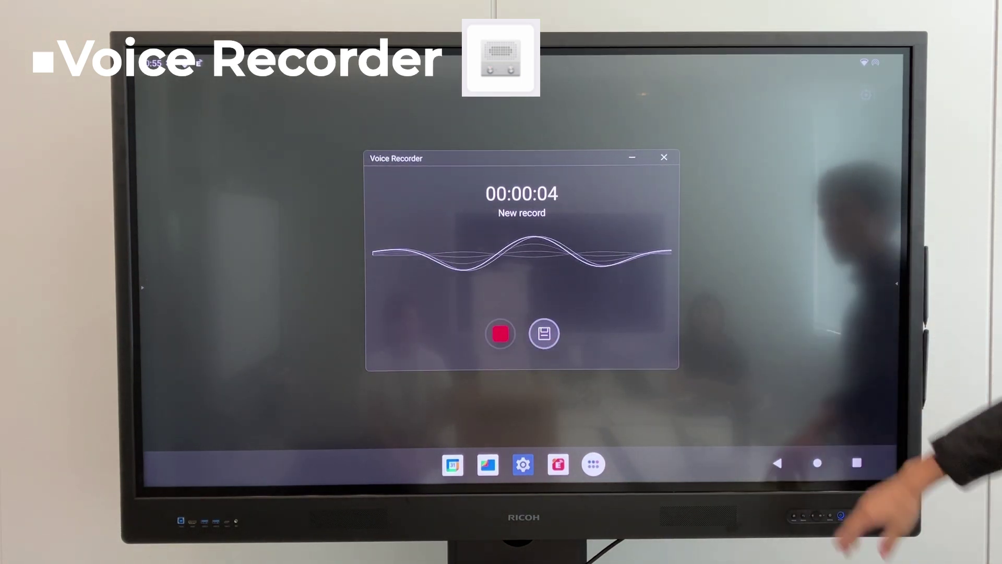
left_click(501, 334)
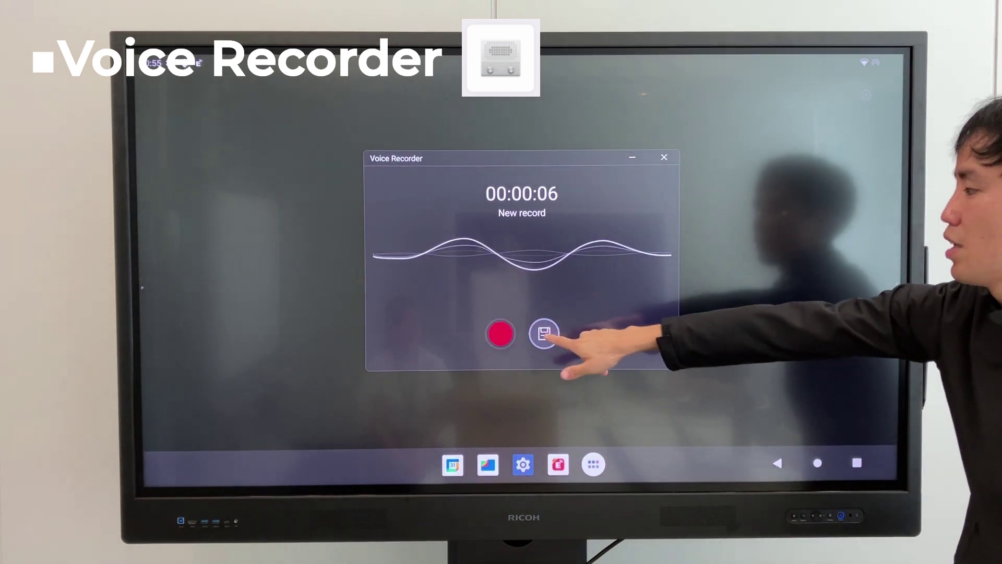
left_click(544, 334)
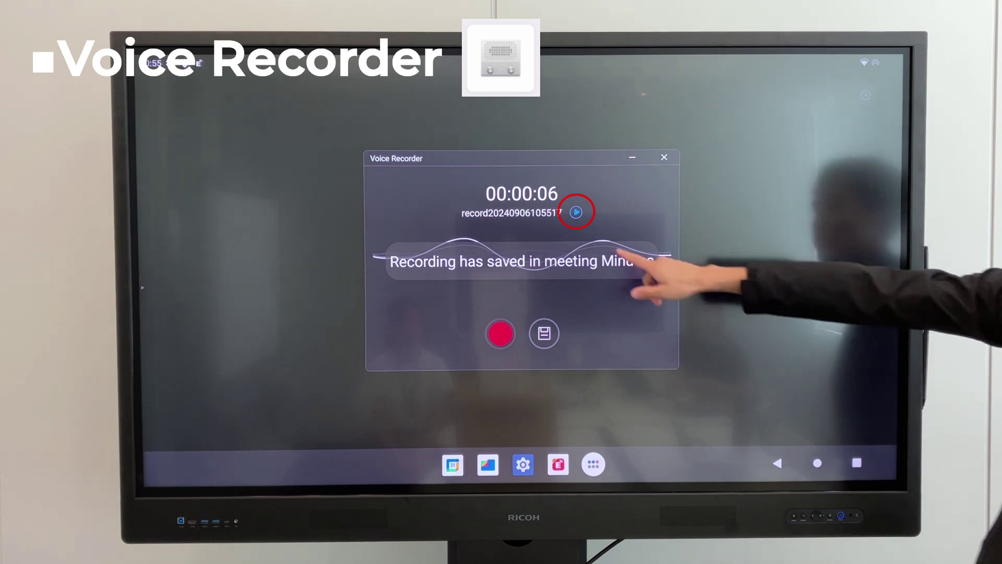
left_click(576, 212)
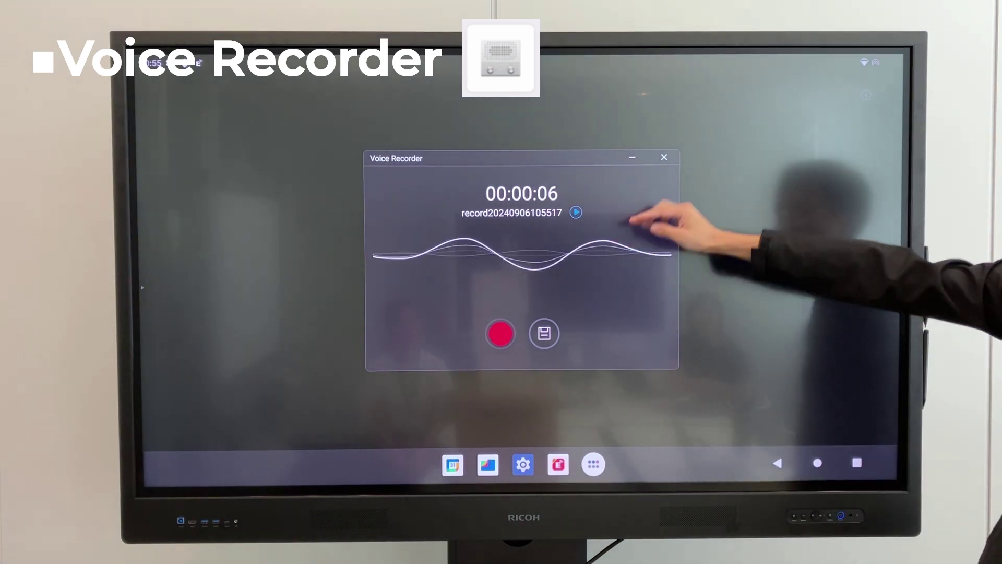
left_click(665, 158)
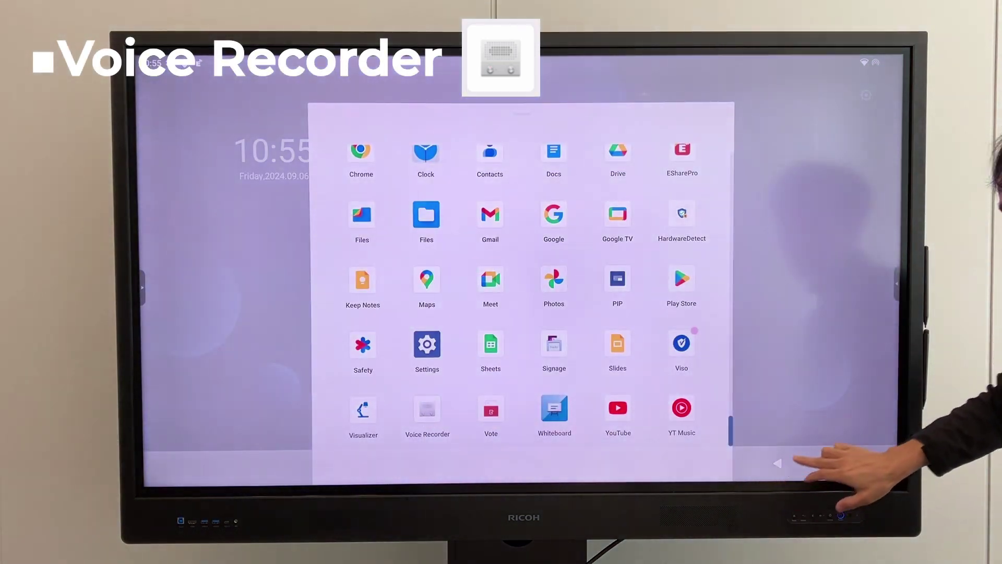
Step: Launch the Files app from the app list
left_click(819, 463)
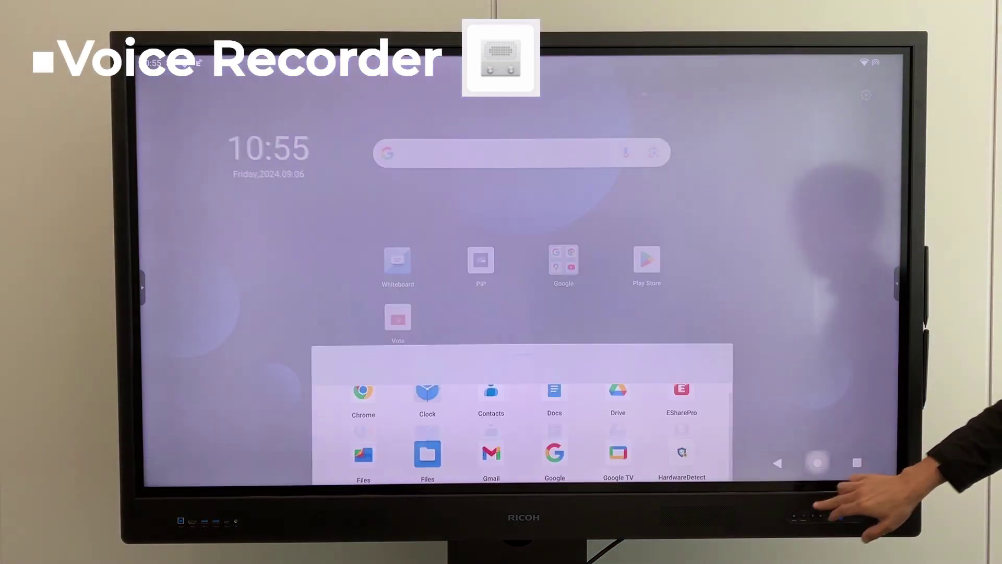
left_click(642, 463)
left_click(427, 368)
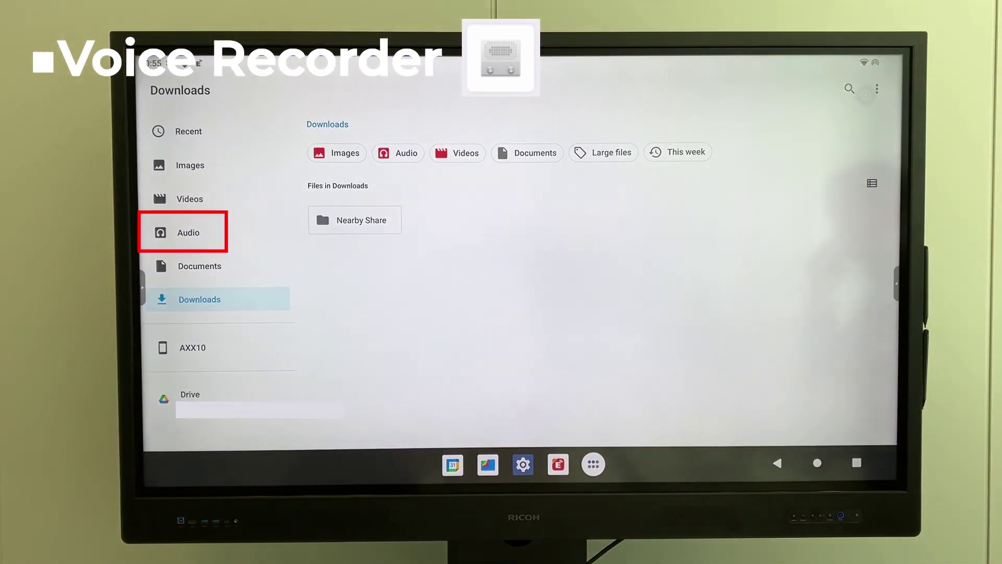
Step: Browse Audio > Unknown > MeetingMinutes and play a recording in the audio player
left_click(188, 233)
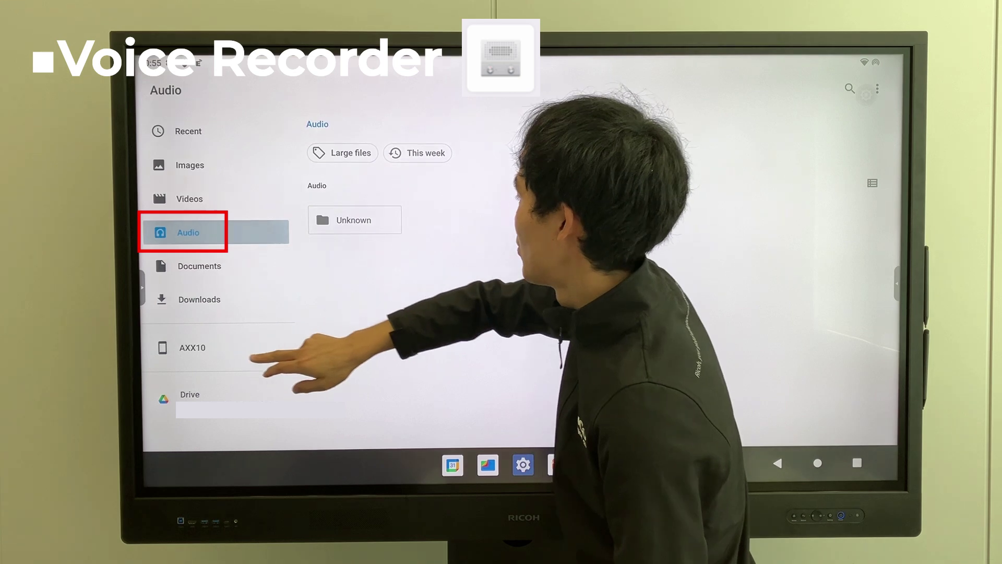
left_click(353, 221)
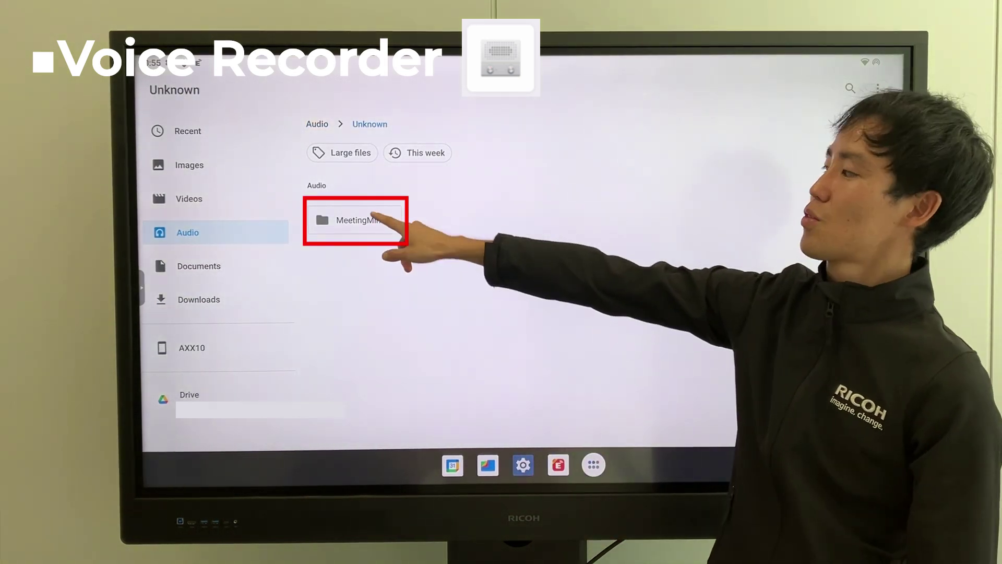
left_click(357, 220)
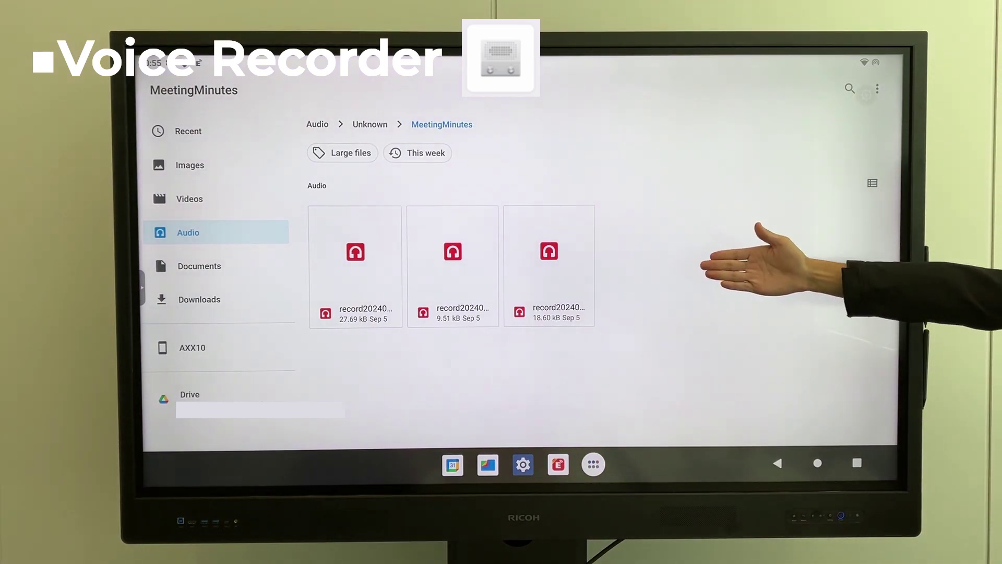
left_click(356, 265)
left_click(589, 352)
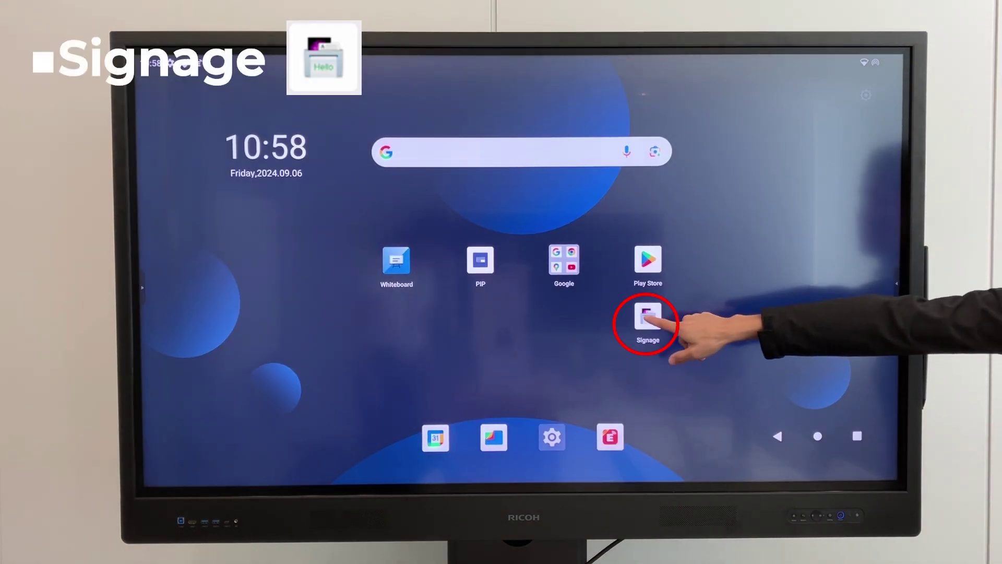
Step: Create a sign from the Brainstorm template, edit its title, and save it with Apply
left_click(647, 317)
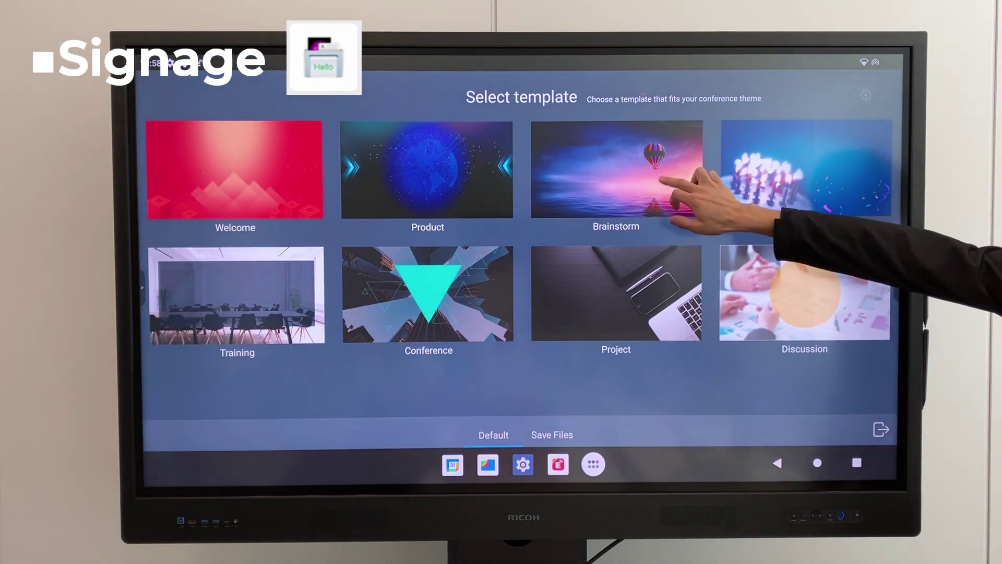
left_click(627, 168)
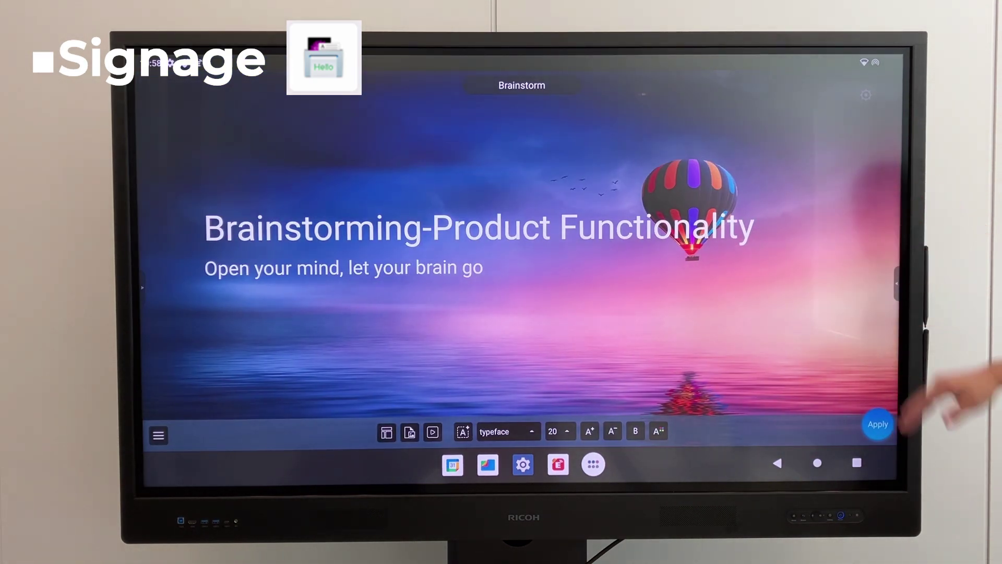
left_click(689, 229)
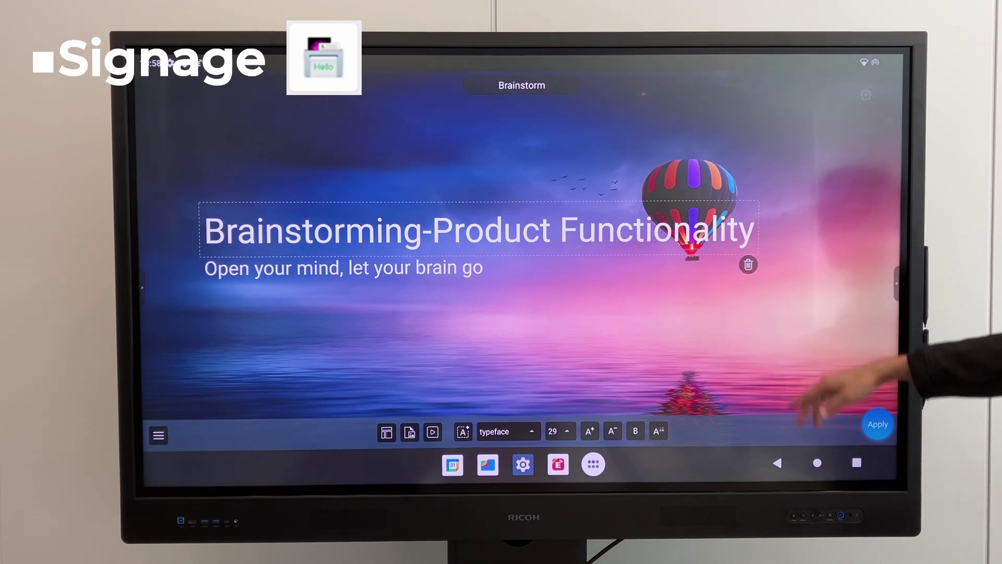
left_click(433, 432)
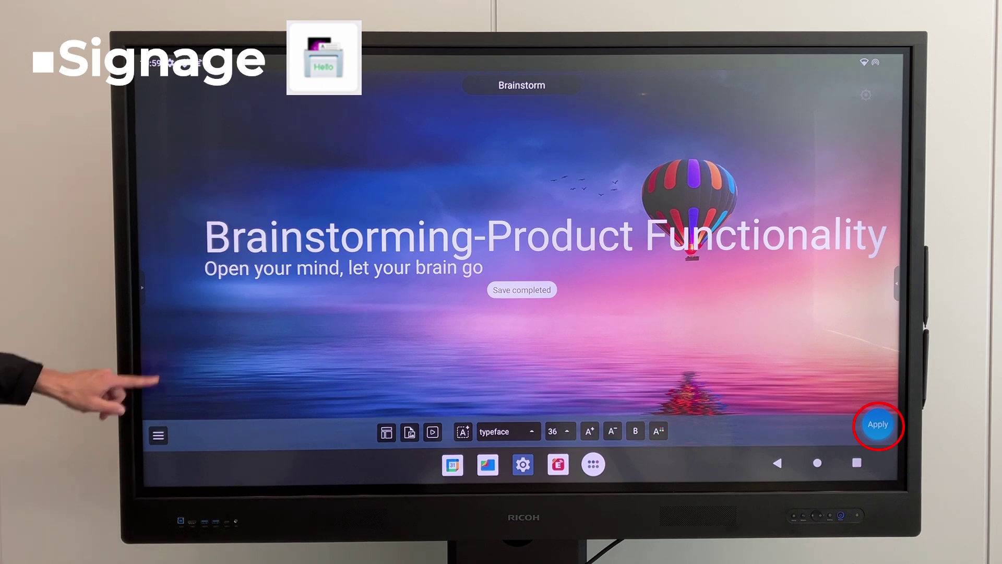
left_click(878, 425)
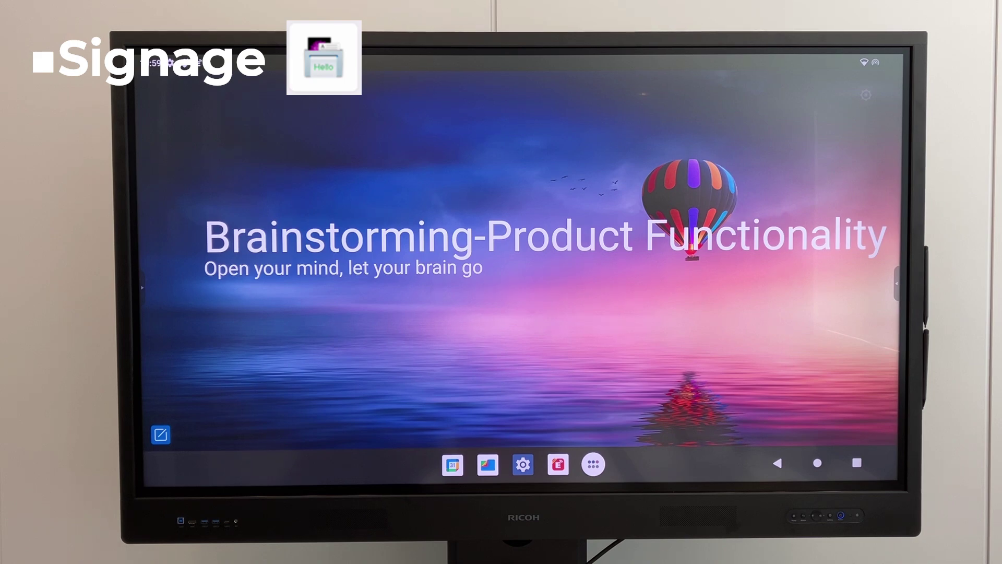
Step: Relaunch Signage from home, list the saved signs, and reopen the Brainstorm sign
left_click(818, 463)
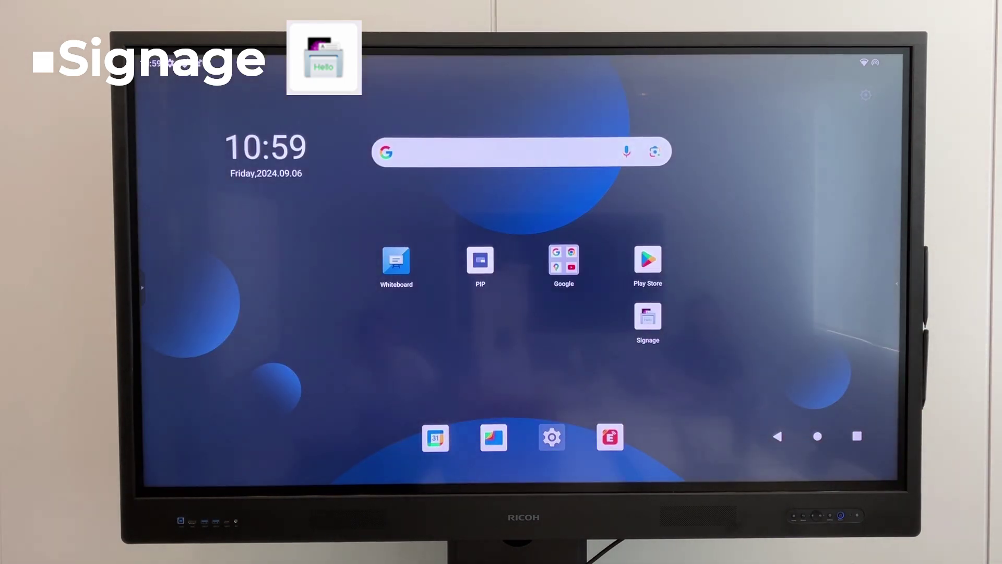
left_click(648, 320)
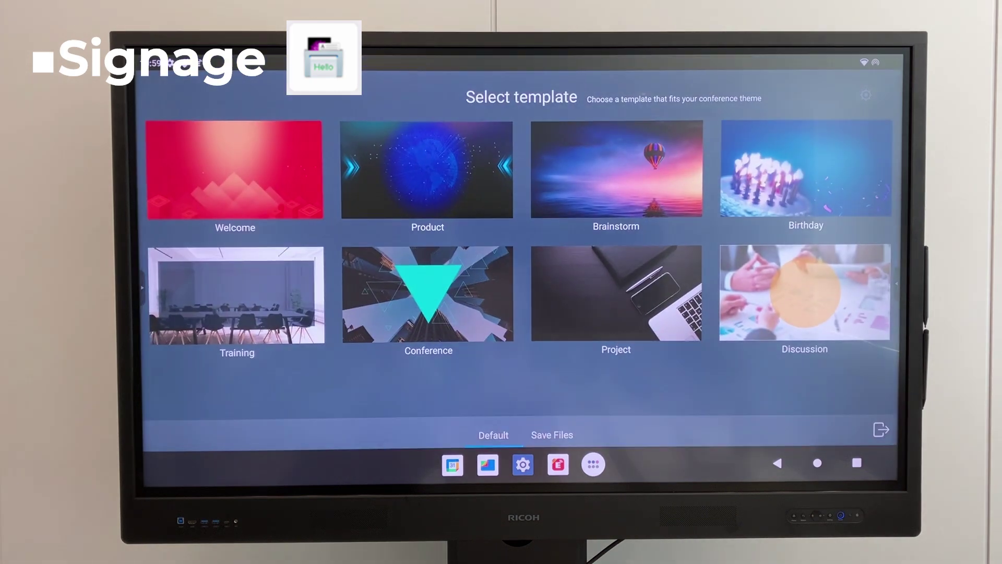
left_click(552, 434)
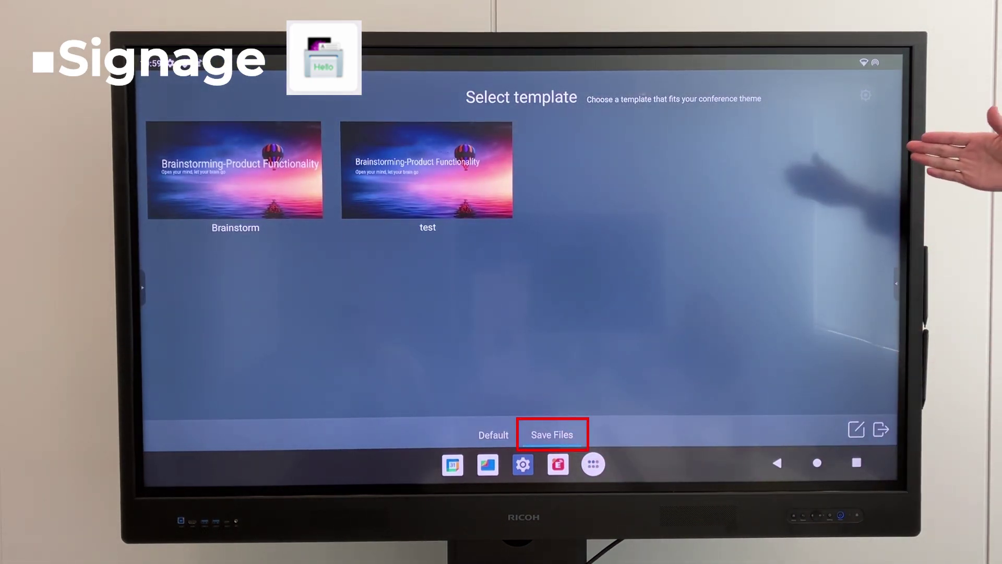
left_click(235, 173)
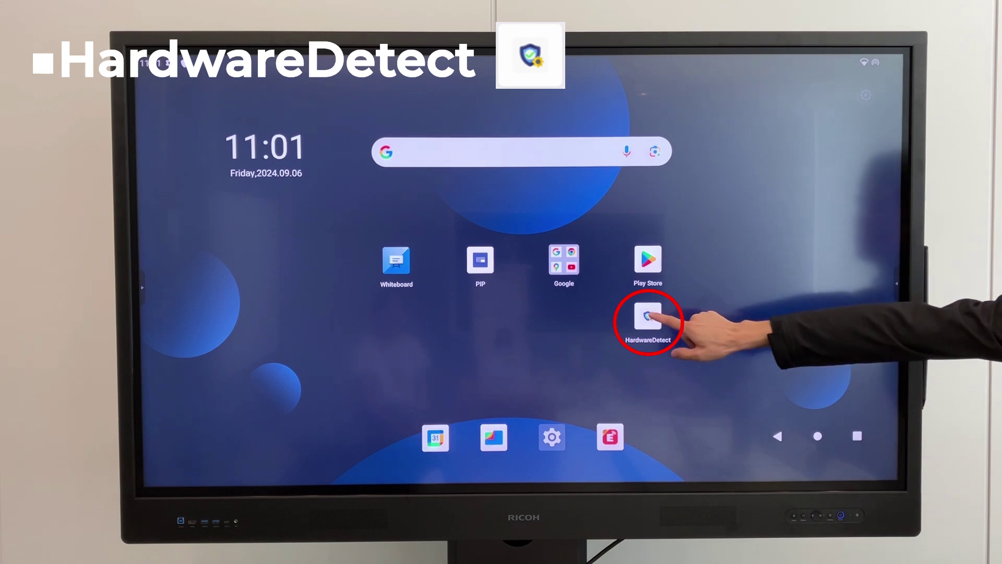
Step: Launch HardwareDetect, run Clean to free disk space, then view the hardware check results
left_click(649, 319)
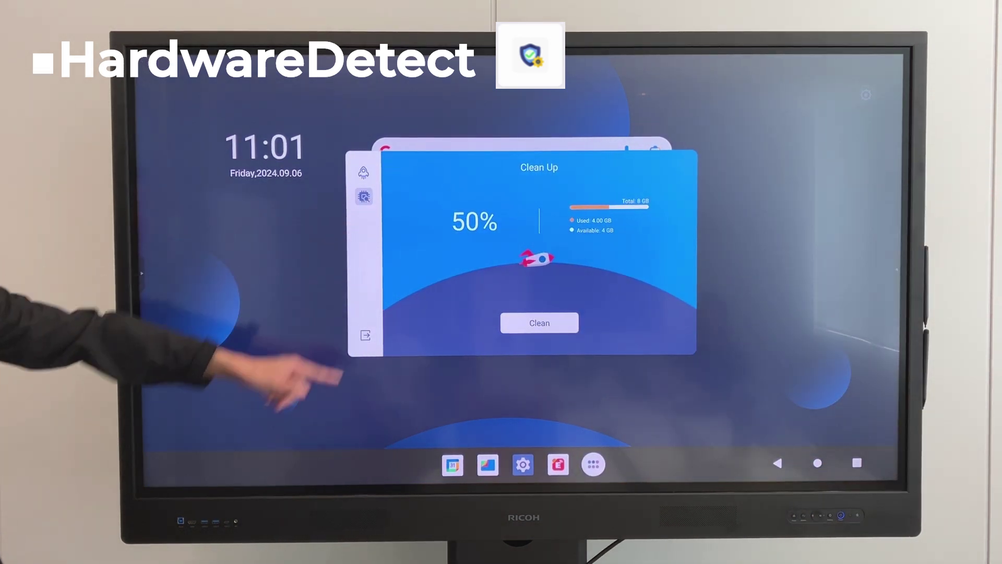
left_click(364, 197)
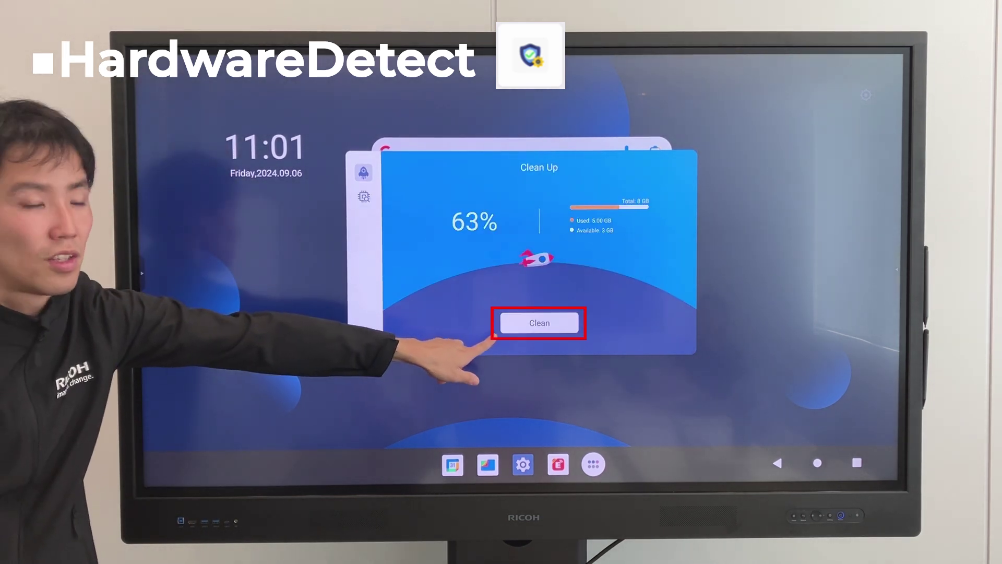
left_click(540, 322)
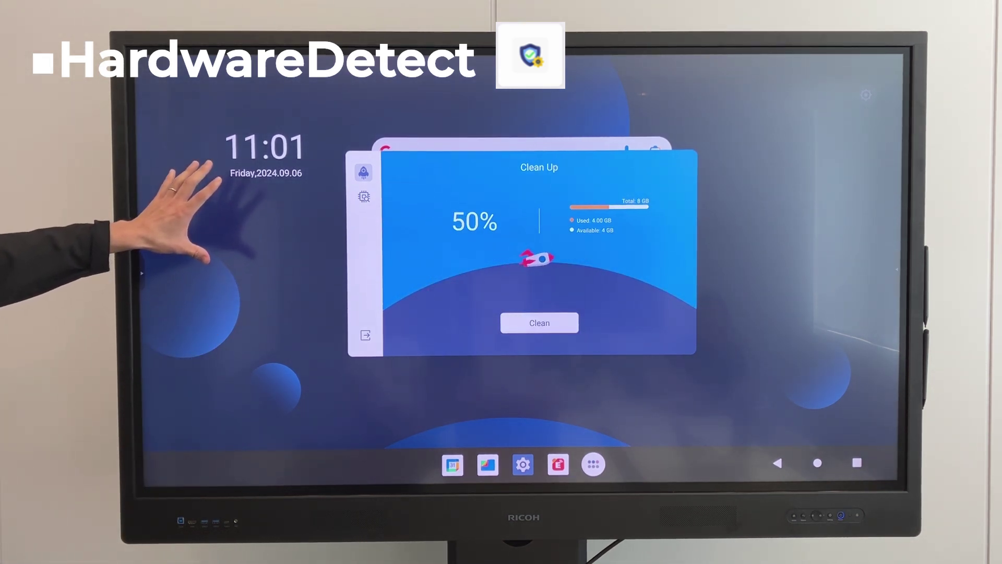
left_click(363, 197)
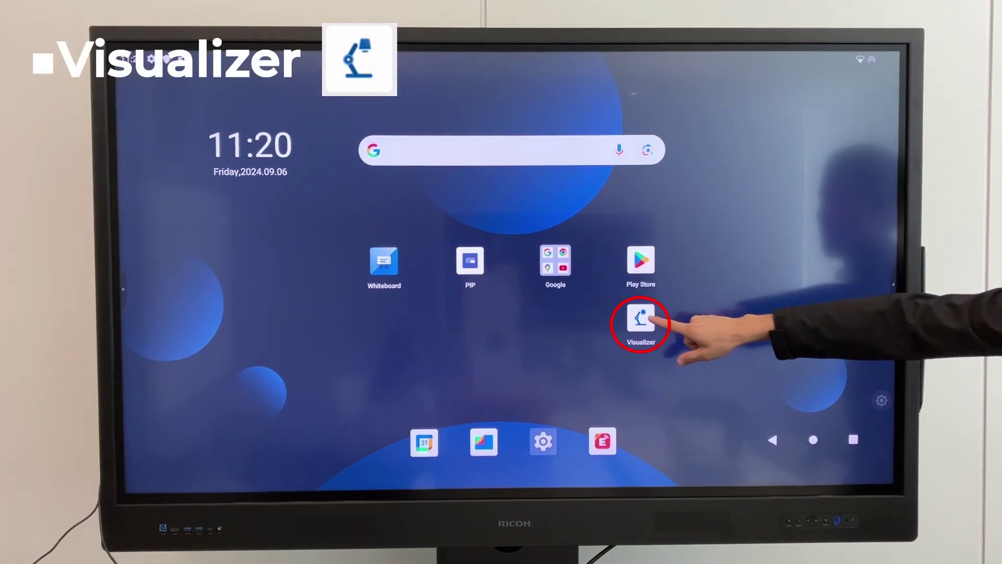
Step: Launch Visualizer, switch to the other camera, then back to the document camera
left_click(643, 321)
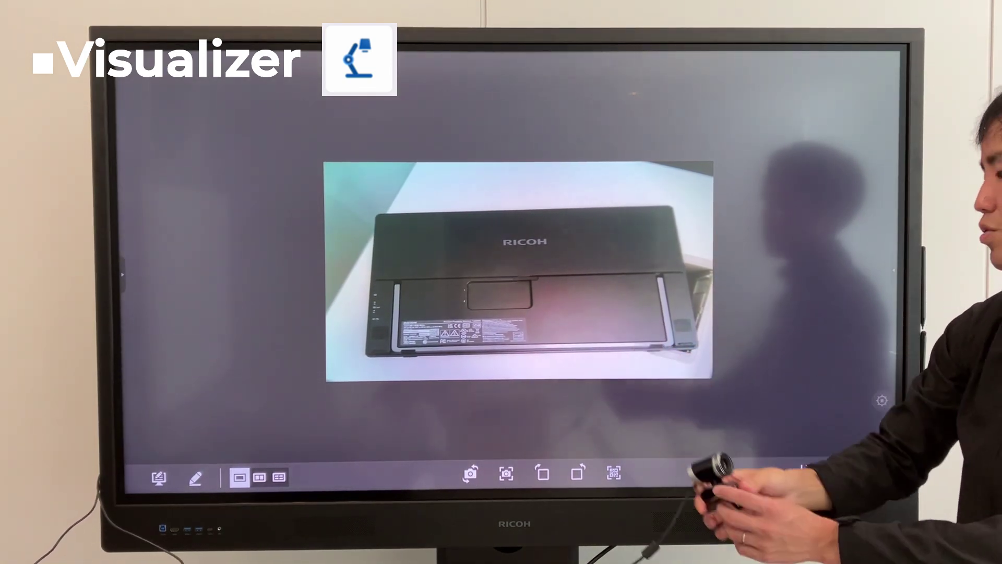
left_click(469, 473)
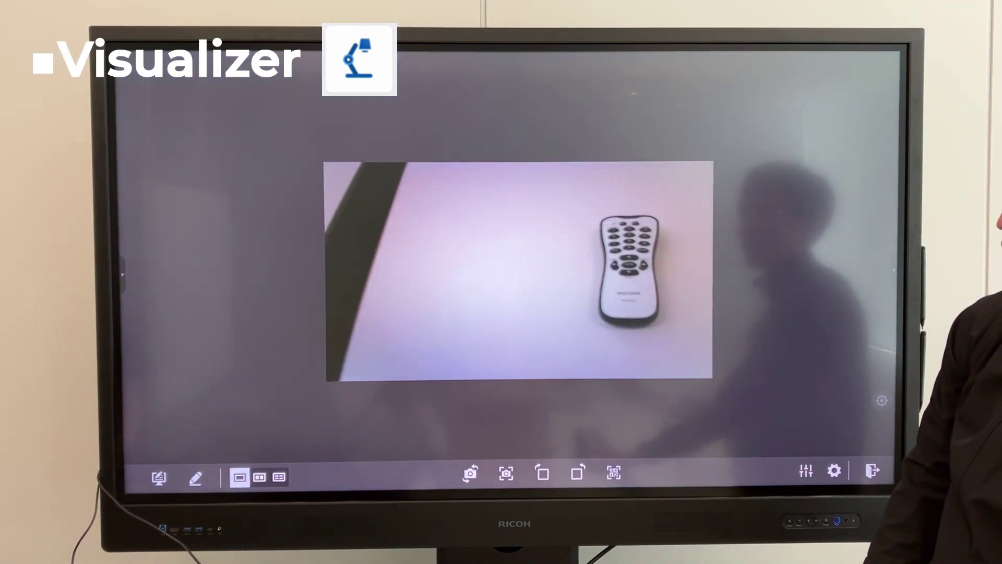
left_click(469, 473)
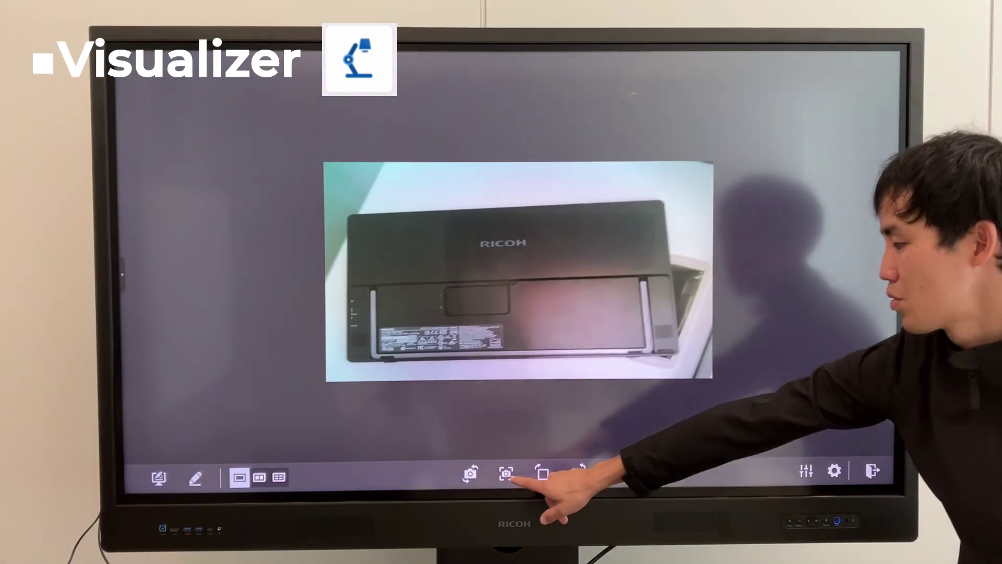
Step: Capture the Visualizer camera image and paste the snapshot onto the whiteboard
left_click(506, 473)
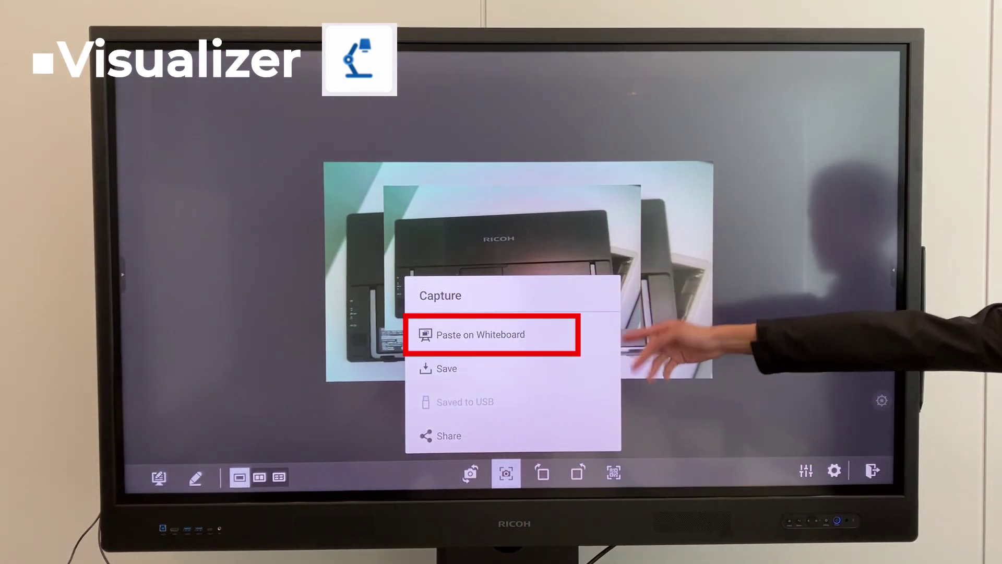
left_click(481, 334)
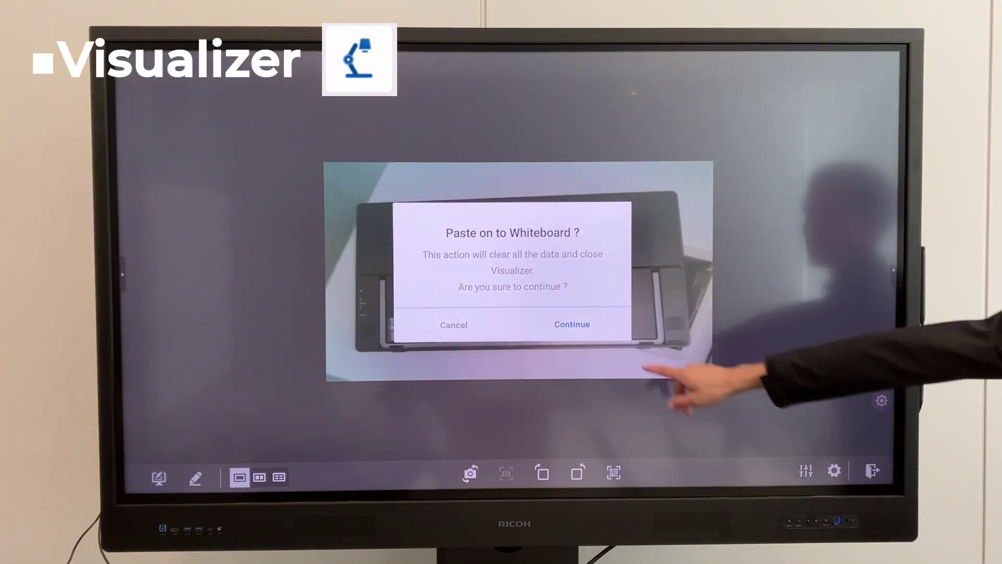
left_click(572, 325)
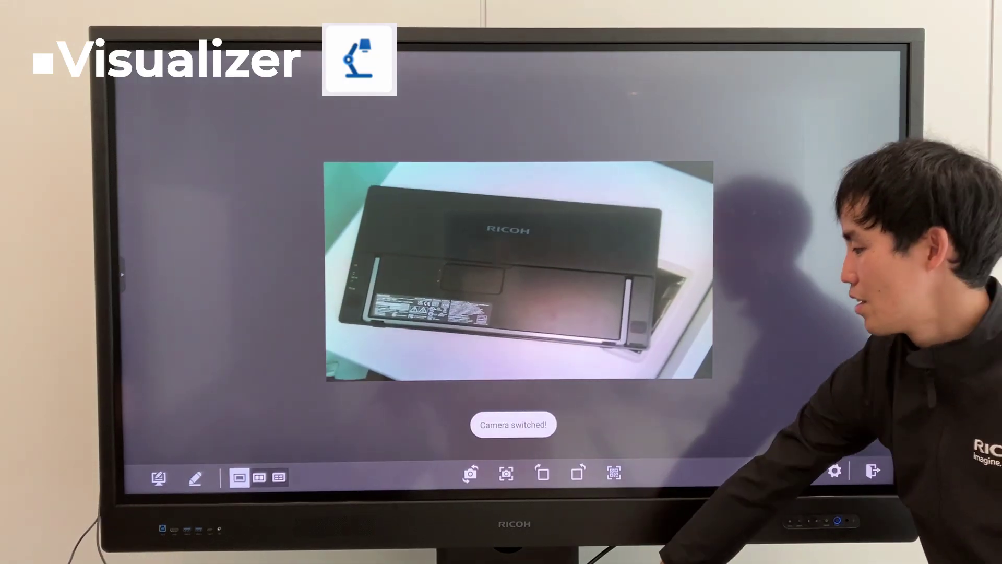
Step: Rotate the Visualizer live view in 90-degree steps, three times
left_click(543, 473)
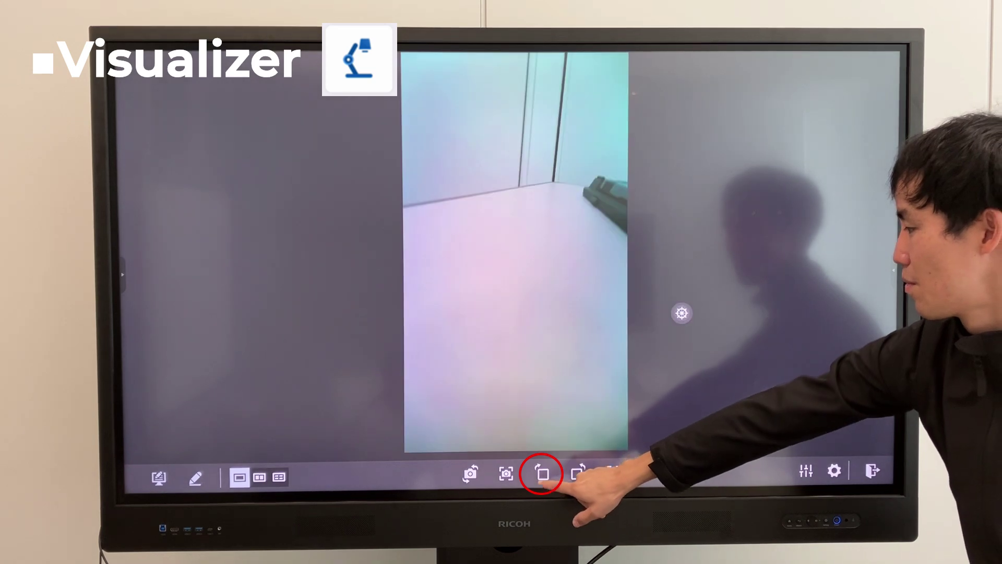
left_click(543, 473)
left_click(542, 473)
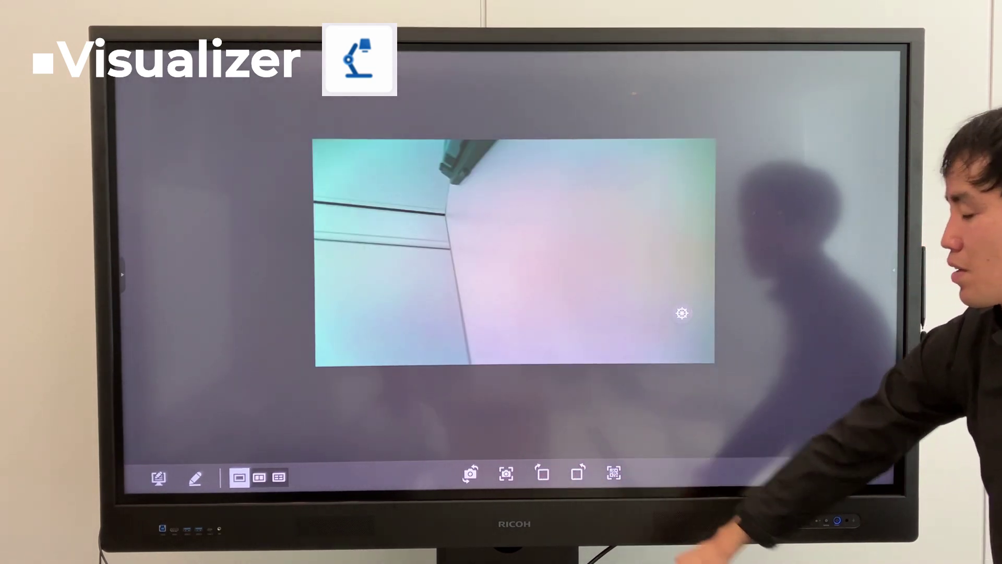